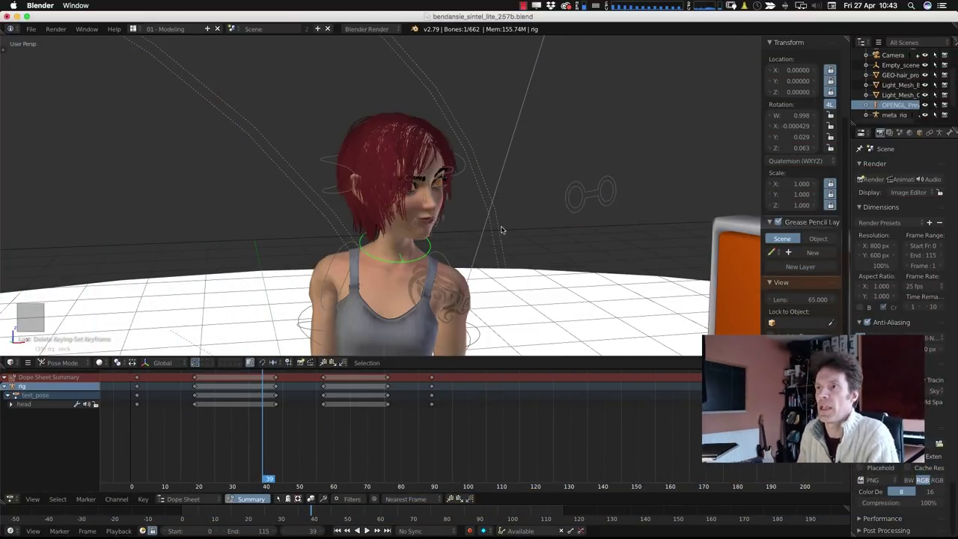
- Rewind to frame 2 and play the head's test-pose animation, stopping at frame 99
{"action": "middle_click_drag", "start_coordinate": [502, 259], "coordinate": [449, 218]}
{"action": "scroll", "coordinate": [449, 218], "scroll_direction": "up", "scroll_amount": 2}
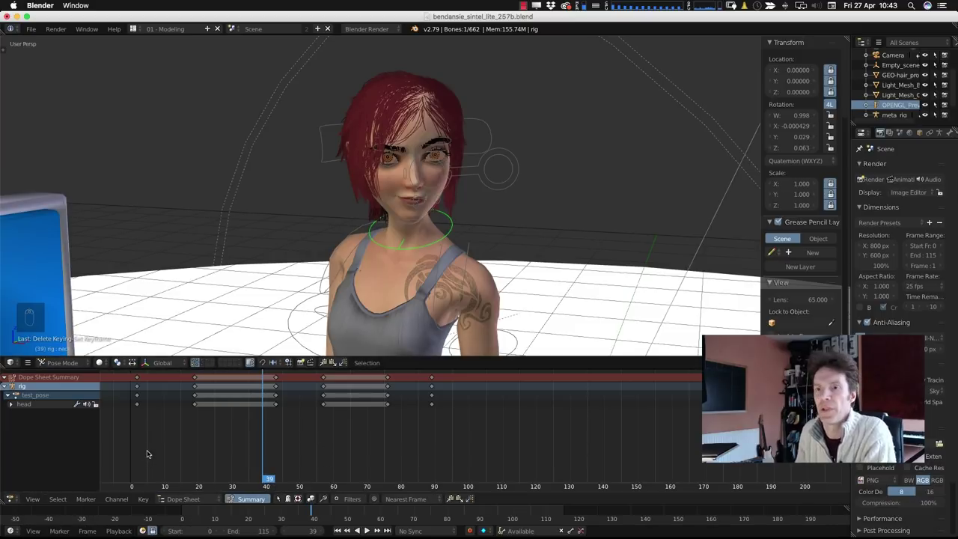
{"action": "left_click_drag", "start_coordinate": [148, 454], "coordinate": [137, 455]}
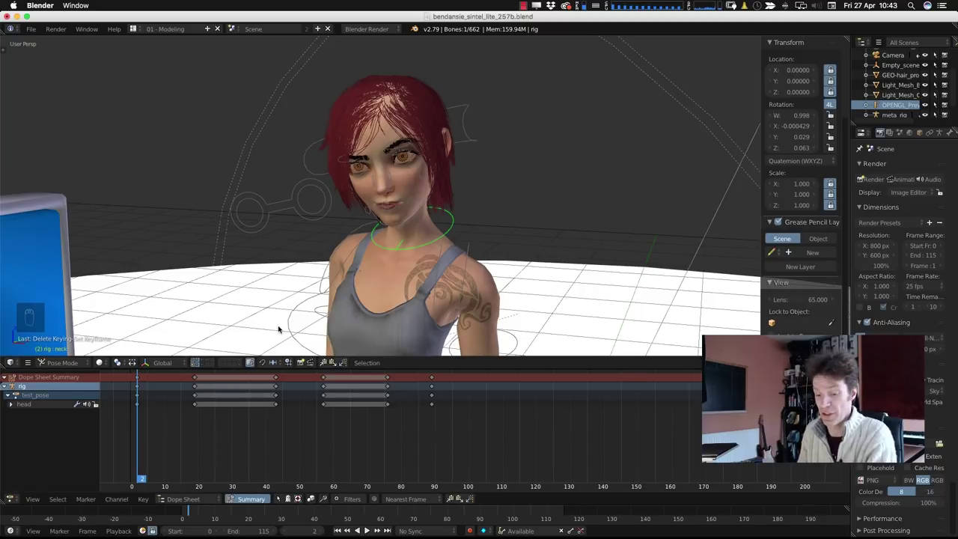
{"action": "key", "text": "alt+a"}
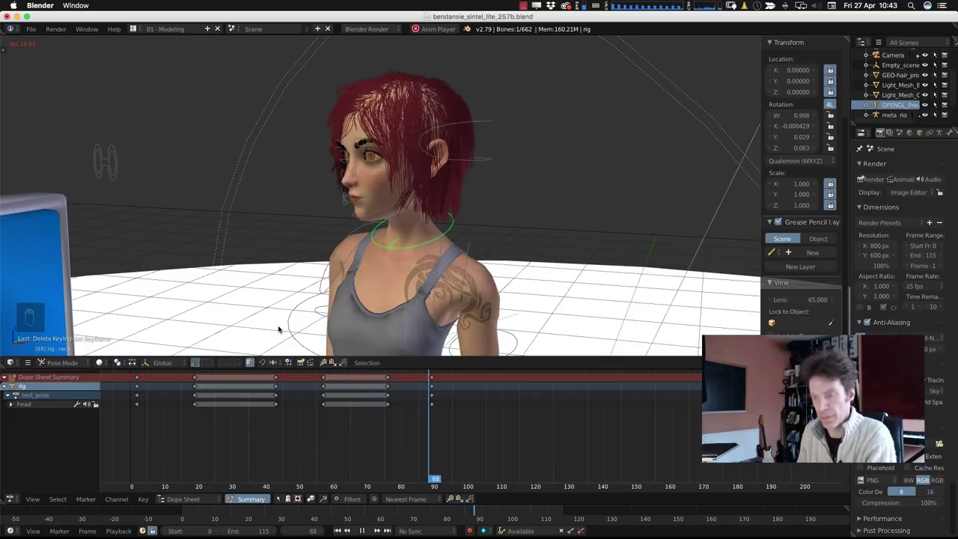
{"action": "key", "text": "alt+a"}
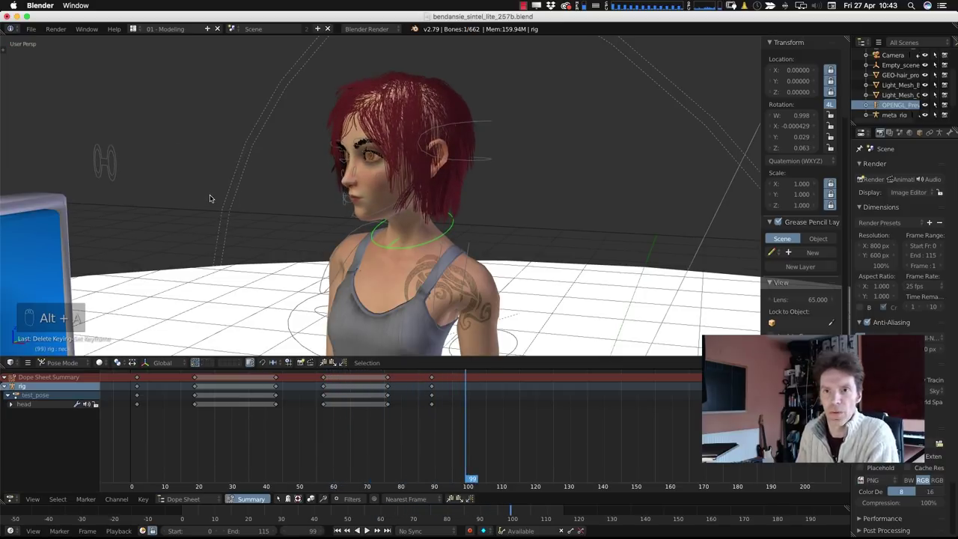
{"action": "middle_click_drag", "start_coordinate": [367, 215], "coordinate": [378, 218]}
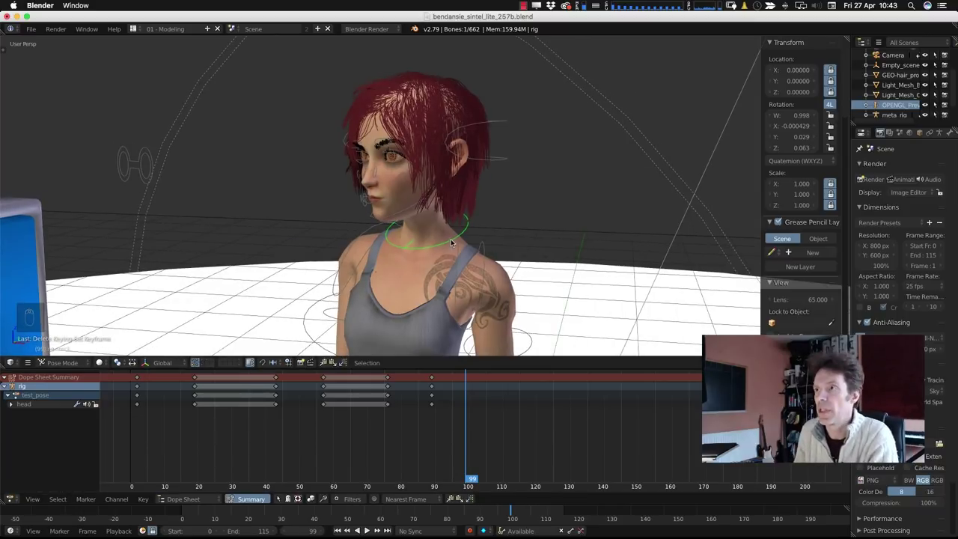
{"action": "scroll", "coordinate": [245, 334], "scroll_direction": "down", "scroll_amount": 3}
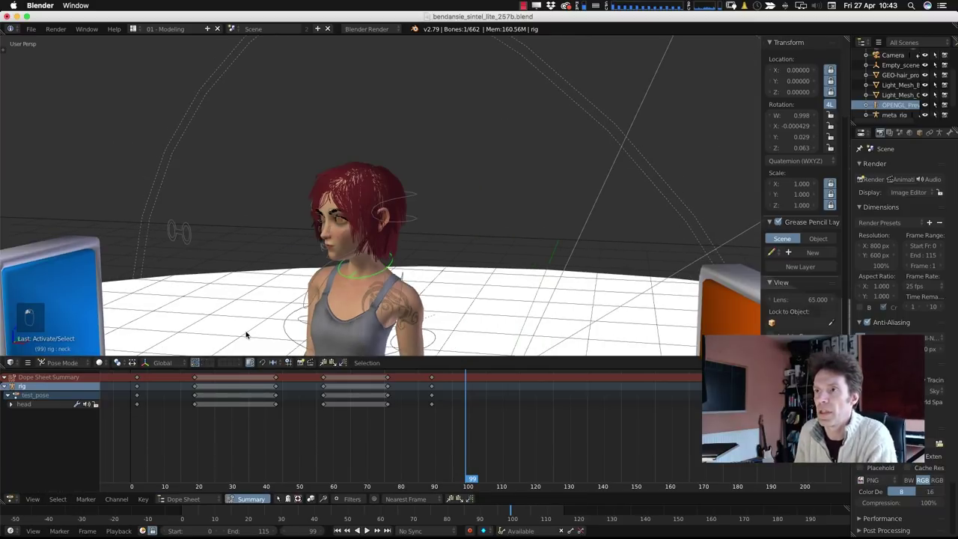
- Turn on Auto Keying in the Timeline and set the active keying set to Rotation
{"action": "right_click", "coordinate": [470, 530]}
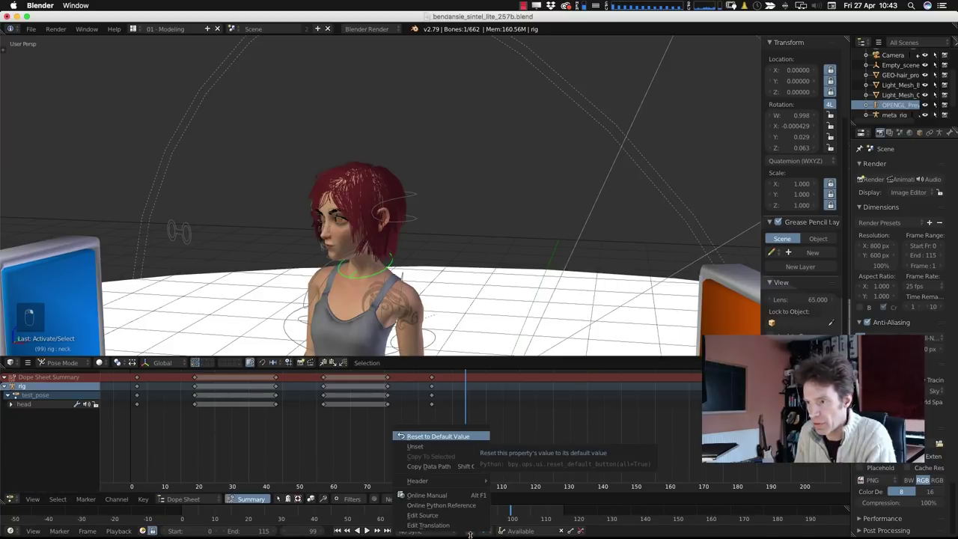
{"action": "left_click", "coordinate": [480, 531]}
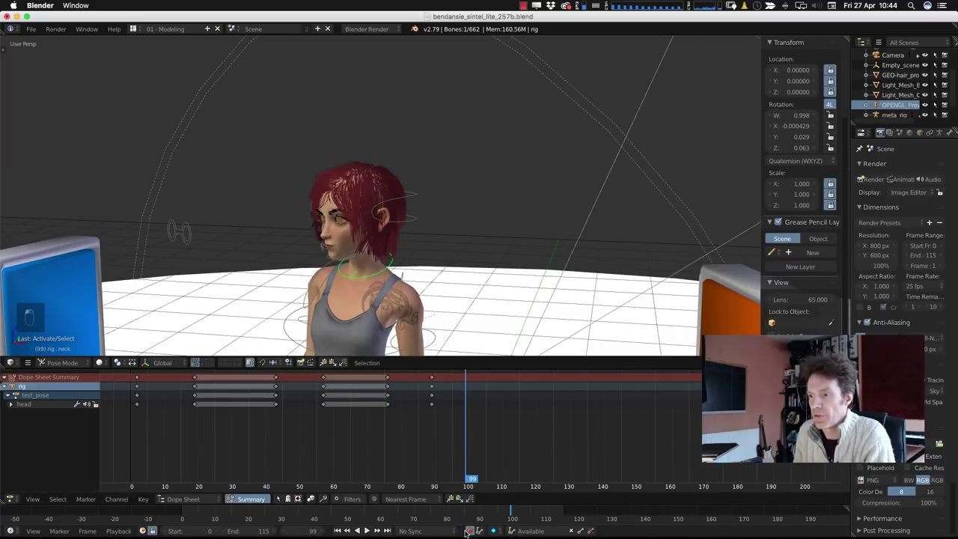
{"action": "left_click", "coordinate": [469, 531]}
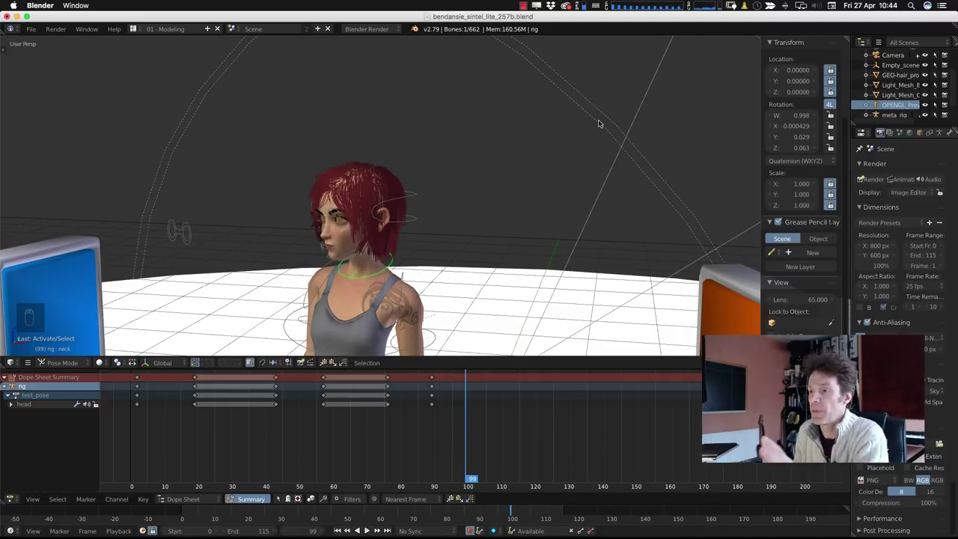
{"action": "left_click", "coordinate": [533, 531]}
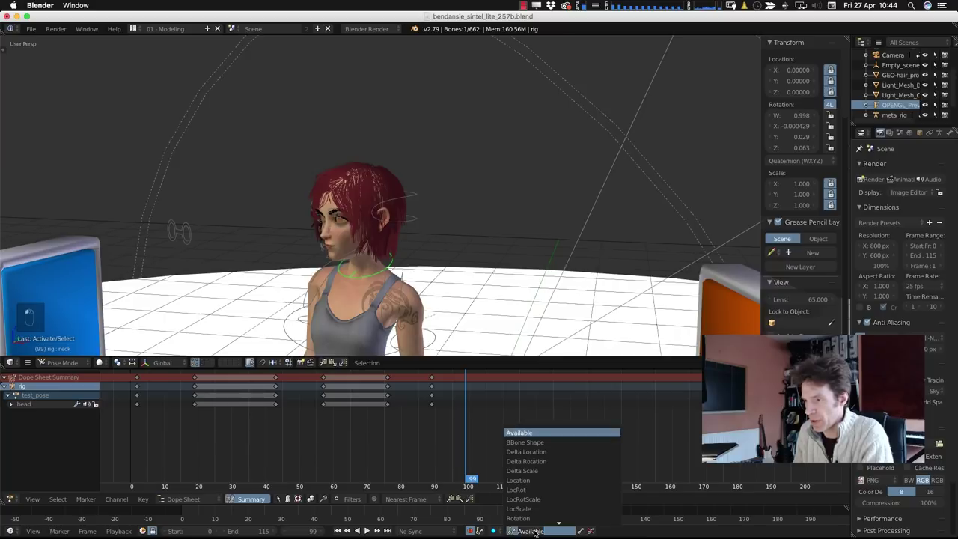
{"action": "left_click", "coordinate": [526, 519]}
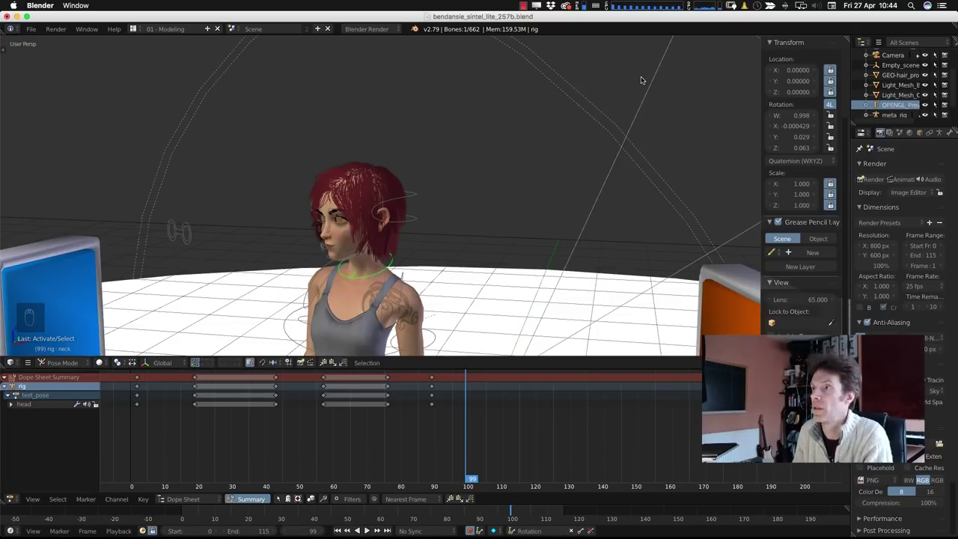
- From frame 0, rotate the neck live during playback to record continuous rotation keys
{"action": "left_click", "coordinate": [181, 515]}
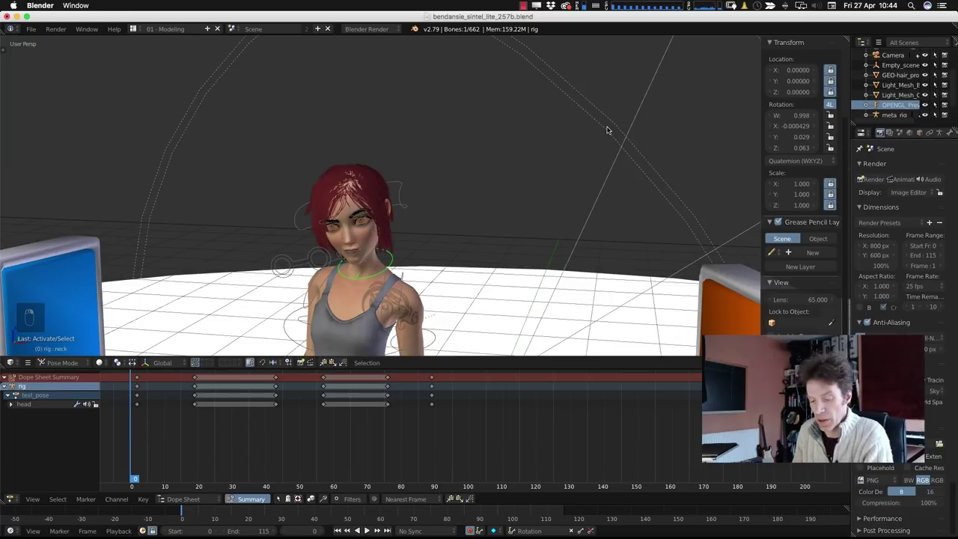
{"action": "key", "text": "alt+a"}
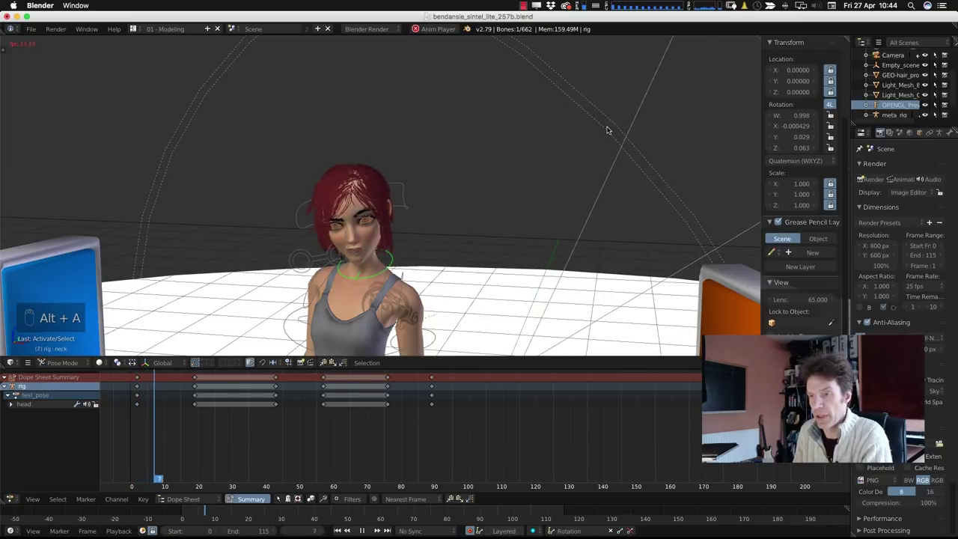
{"action": "key", "text": "r"}
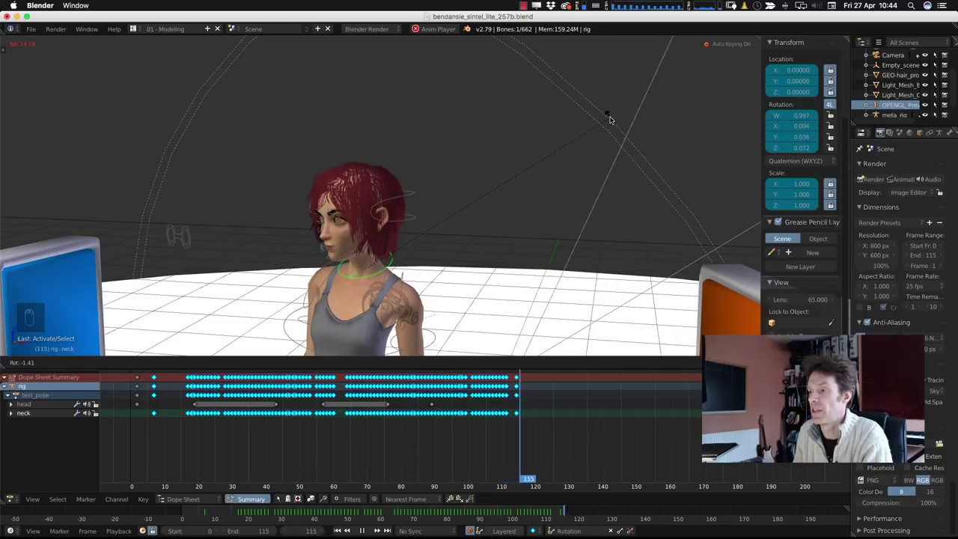
{"action": "left_click", "coordinate": [610, 121]}
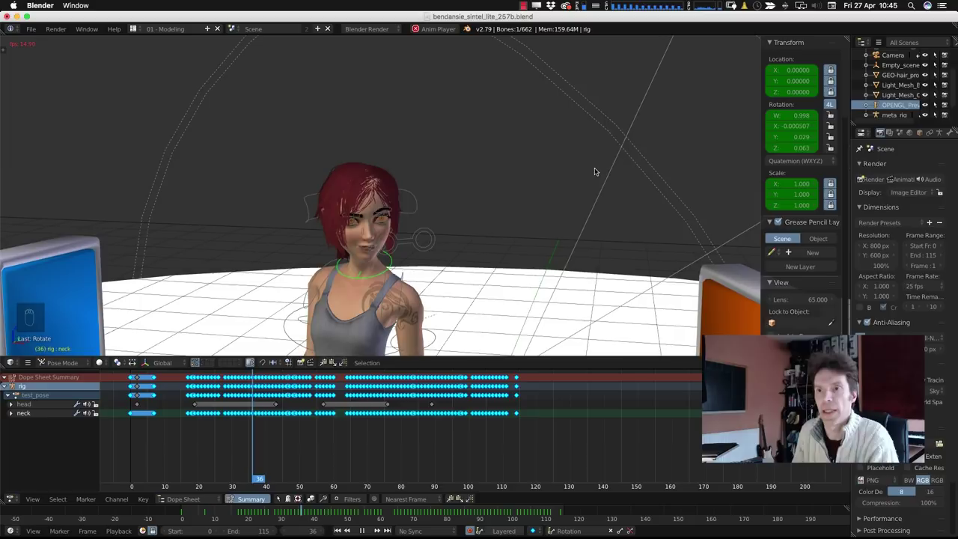
- Stop playback and replay the recorded neck motion from the first frame
{"action": "key", "text": "alt+a"}
{"action": "left_click", "coordinate": [181, 515]}
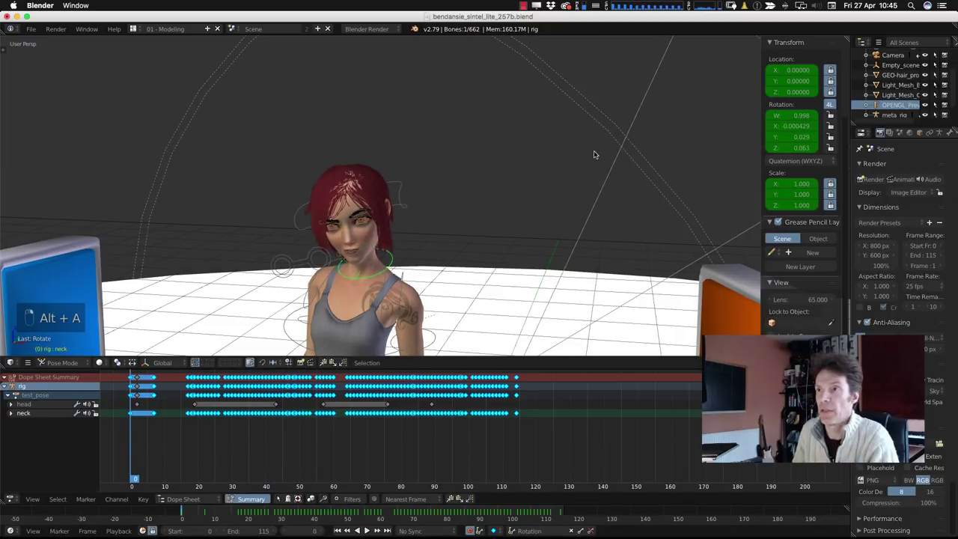
{"action": "key", "text": "alt+a"}
{"action": "scroll", "coordinate": [351, 239], "scroll_direction": "up", "scroll_amount": 3}
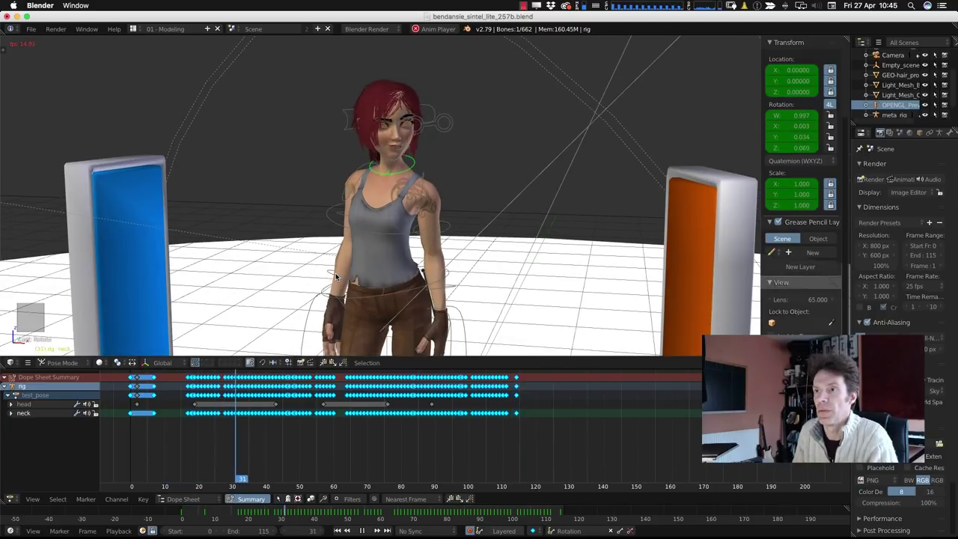
- Select the torso control bone and record a live torso rotation during playback from frame 0
{"action": "right_click", "coordinate": [335, 274]}
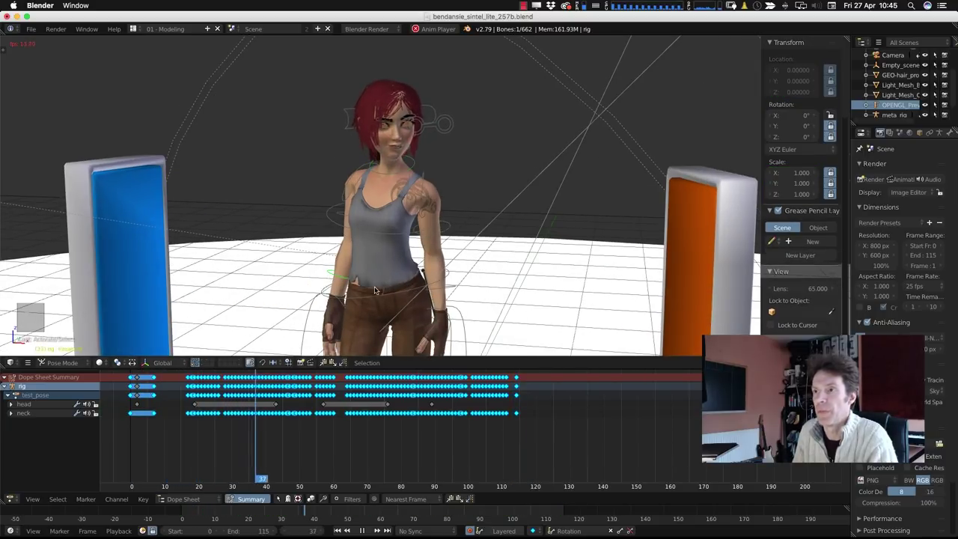
{"action": "right_click", "coordinate": [396, 231]}
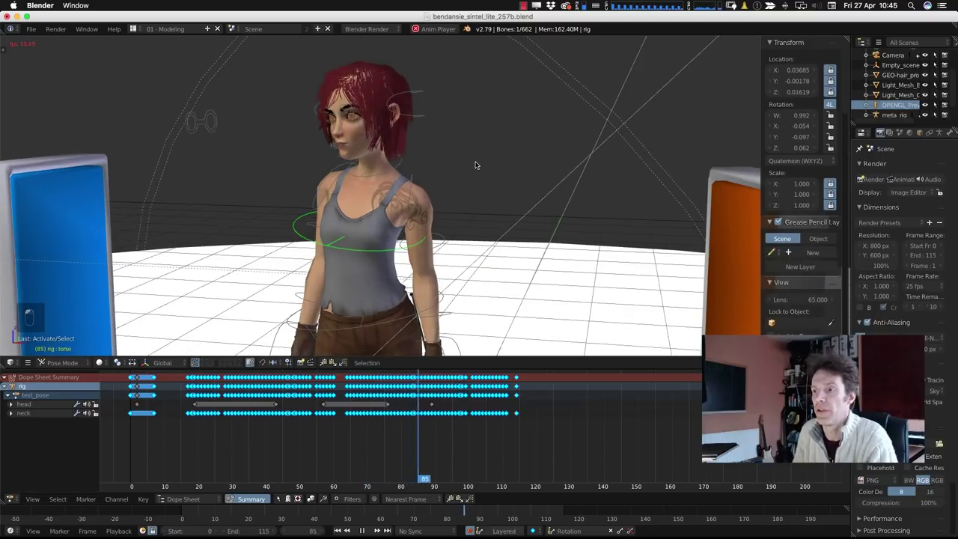
{"action": "key", "text": "alt+a"}
{"action": "left_click", "coordinate": [180, 509]}
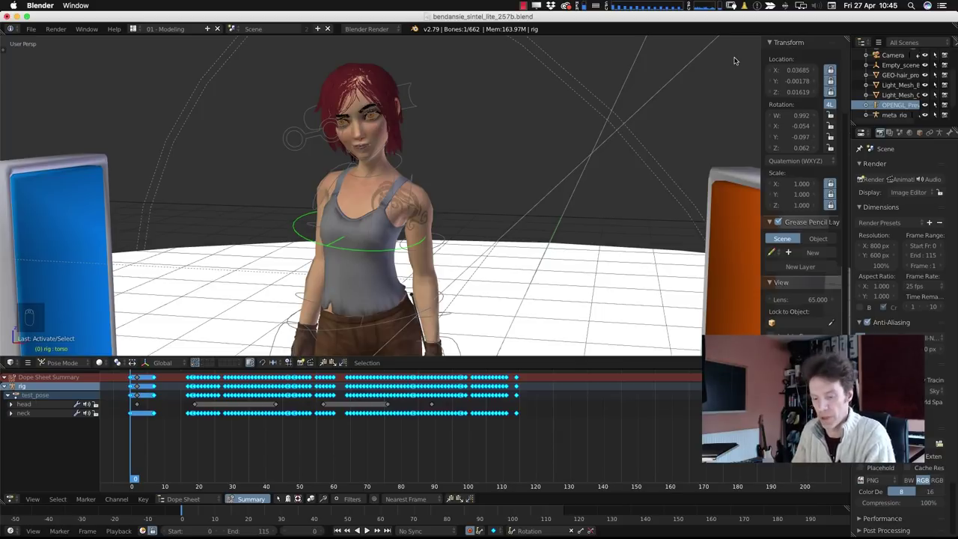
{"action": "key", "text": "alt+a"}
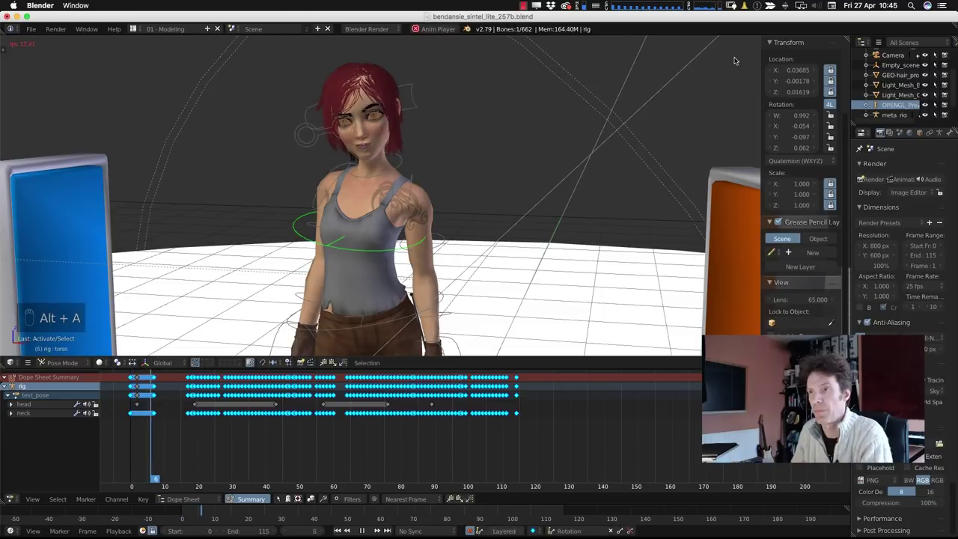
{"action": "key", "text": "r"}
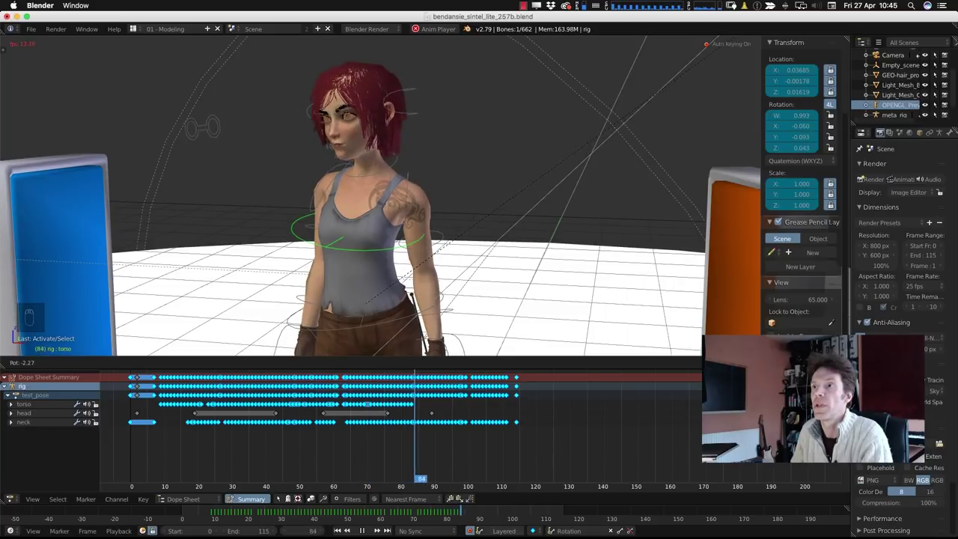
{"action": "left_click", "coordinate": [739, 52]}
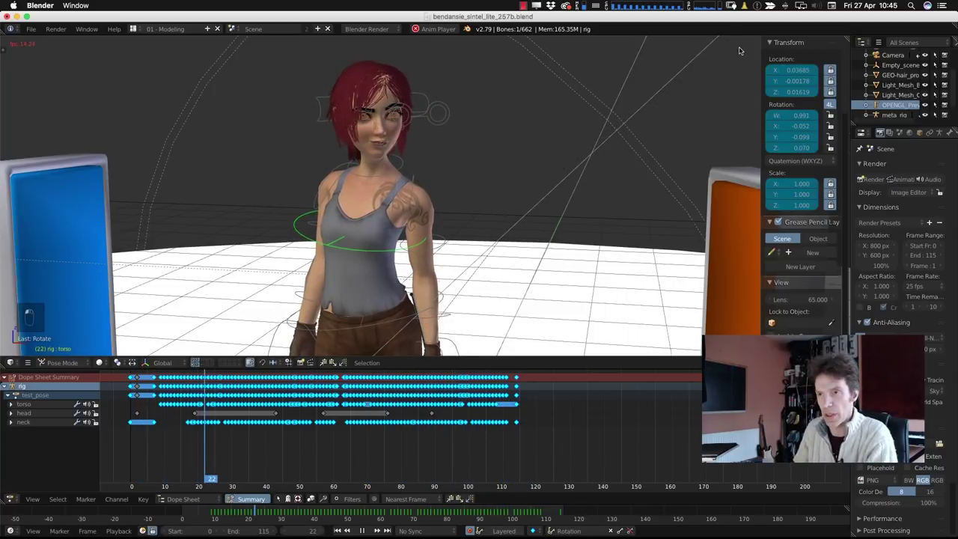
- Replay the animation from the start to review the torso motion
{"action": "key", "text": "alt+a"}
{"action": "left_click", "coordinate": [181, 515]}
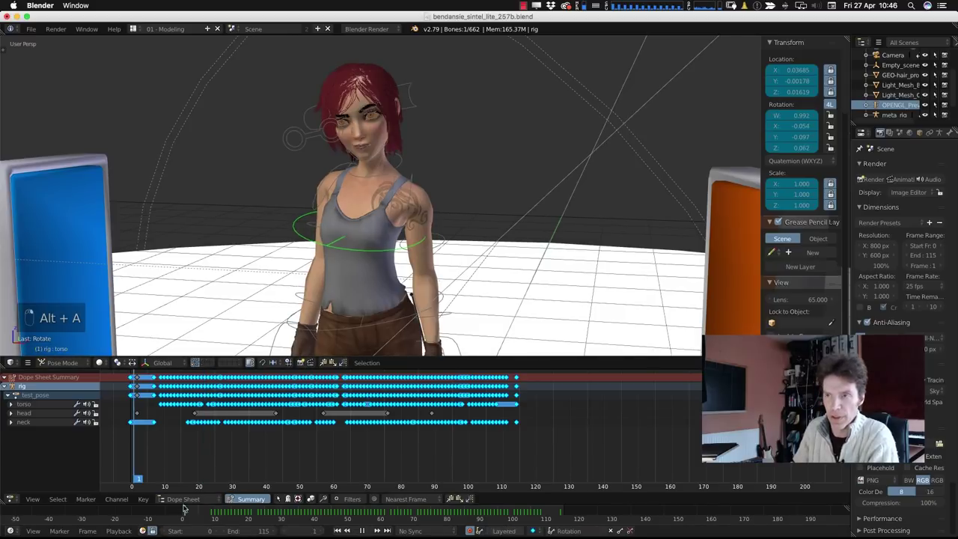
{"action": "key", "text": "alt+a"}
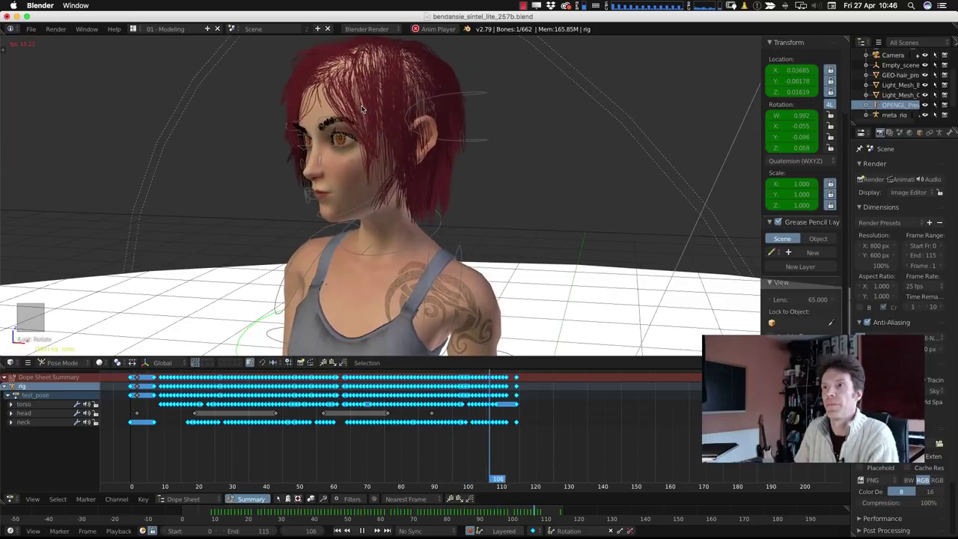
- Show the torso rotation keys as normalized curves in the Graph Editor
{"action": "key", "text": "alt+a"}
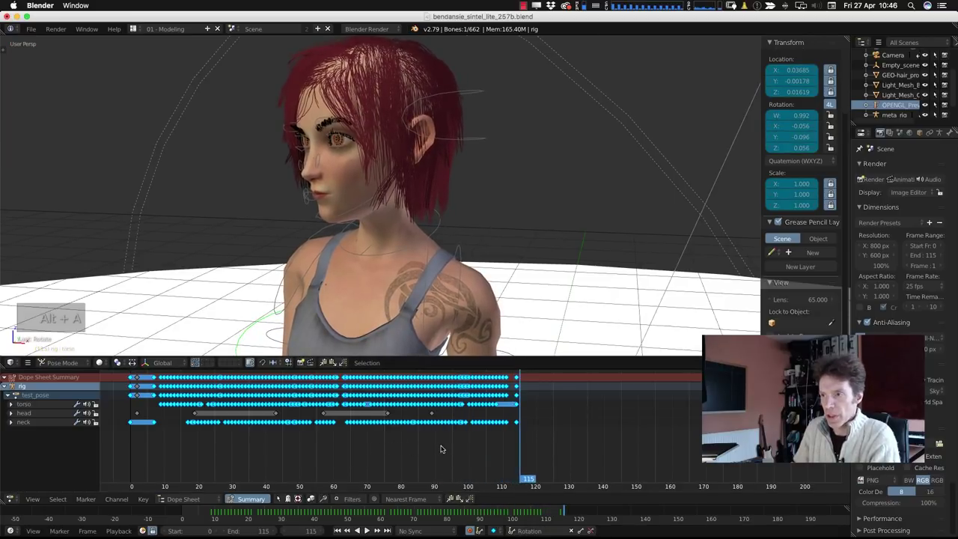
{"action": "scroll", "coordinate": [441, 450], "scroll_direction": "down", "scroll_amount": 1}
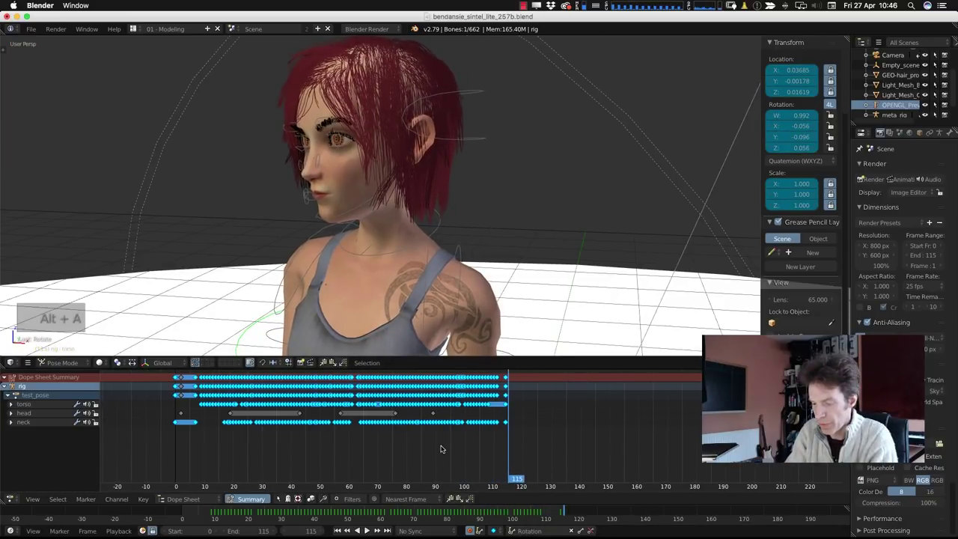
{"action": "key", "text": "shift+F6"}
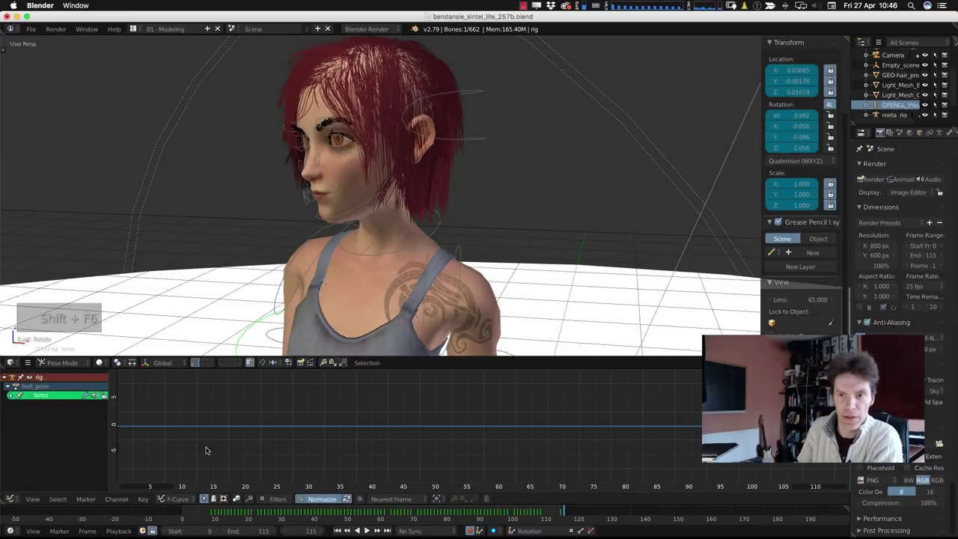
{"action": "left_click", "coordinate": [27, 397]}
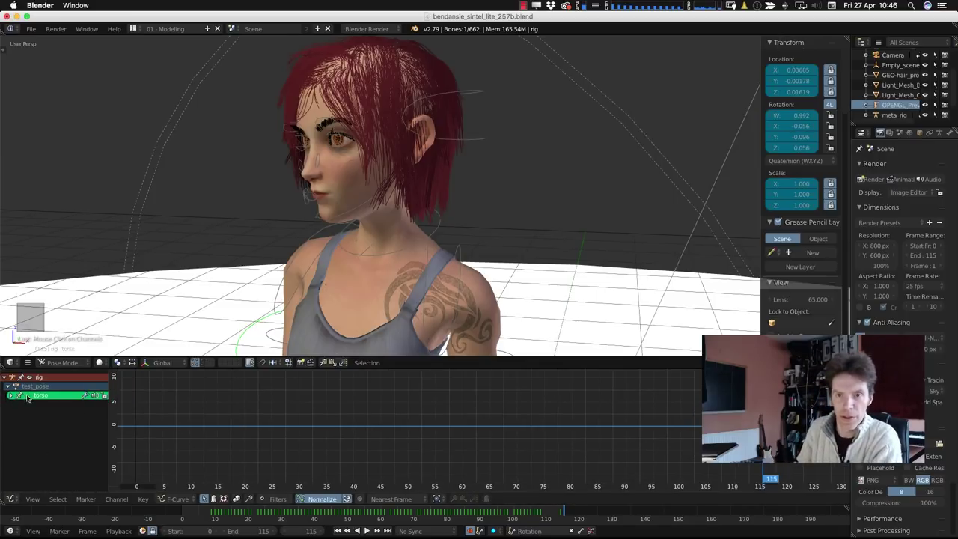
{"action": "scroll", "coordinate": [380, 449], "scroll_direction": "down", "scroll_amount": 2}
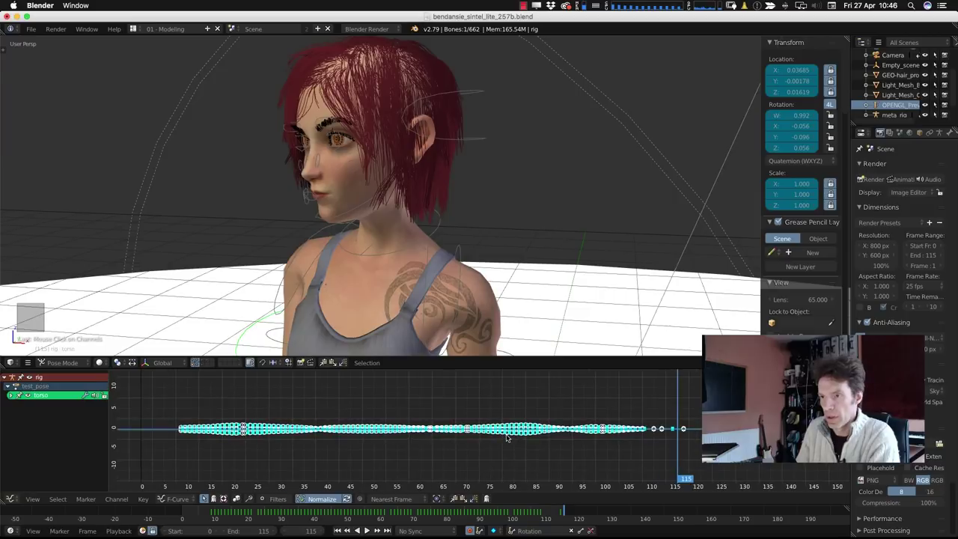
{"action": "left_click", "coordinate": [320, 499]}
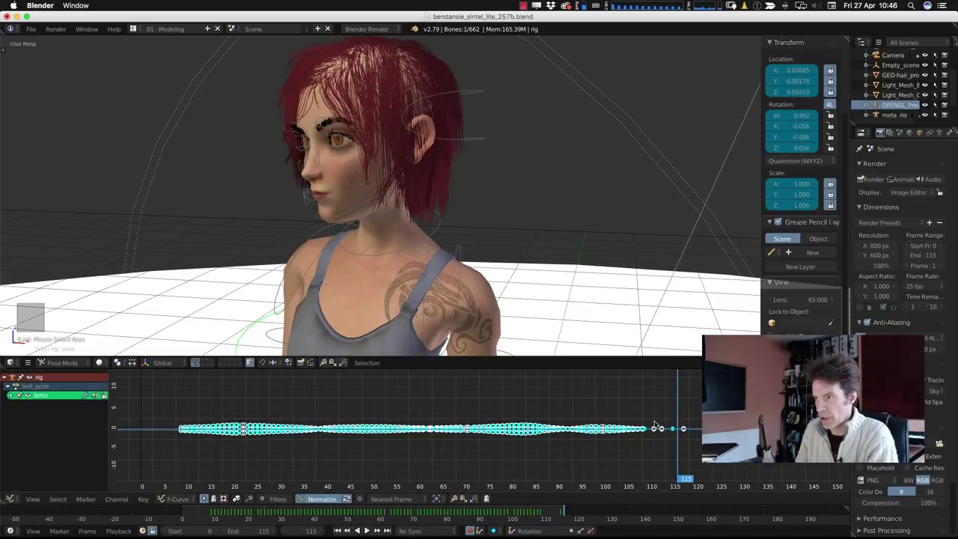
- Select all torso keys, smooth them with Alt+O, then select the neck control bone
{"action": "key", "text": "a"}
{"action": "key", "text": "a"}
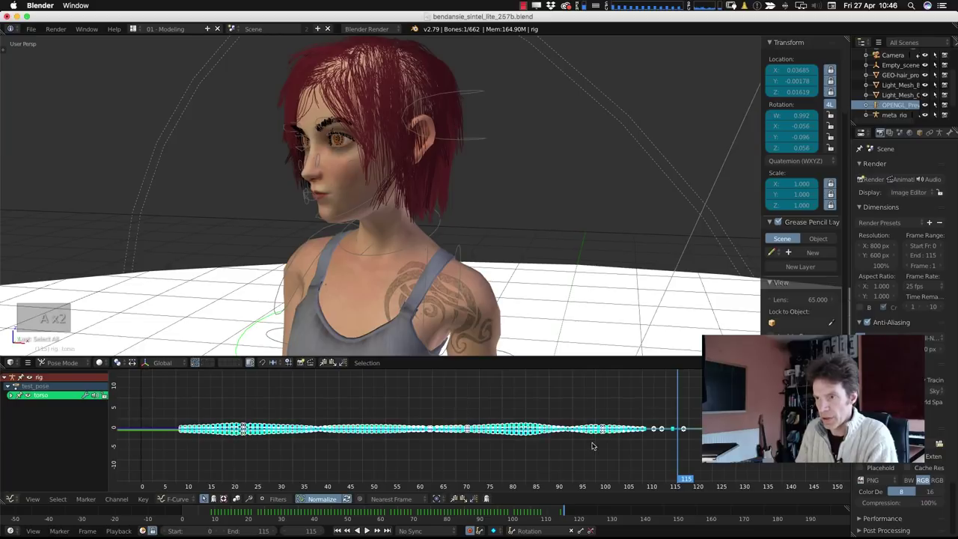
{"action": "key", "text": "alt+o"}
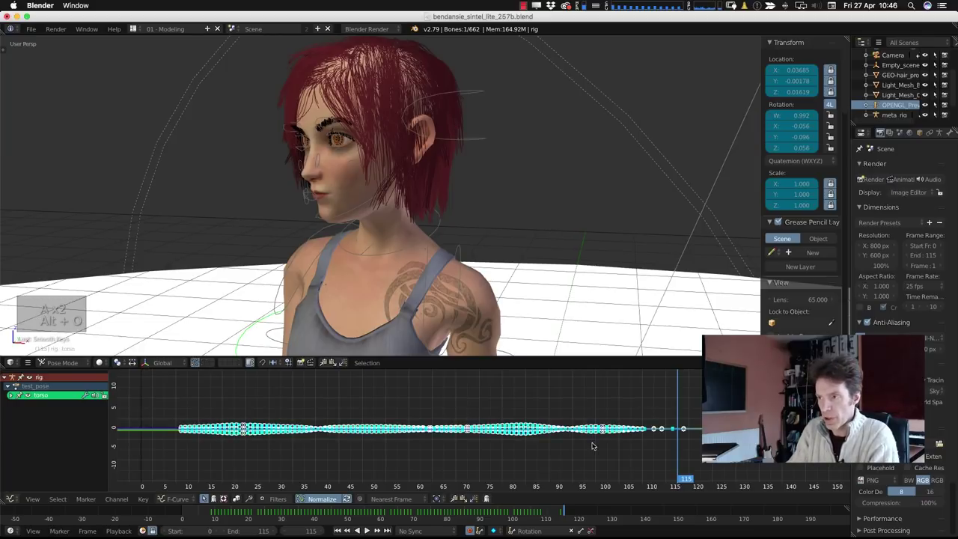
{"action": "key", "text": "alt+o"}
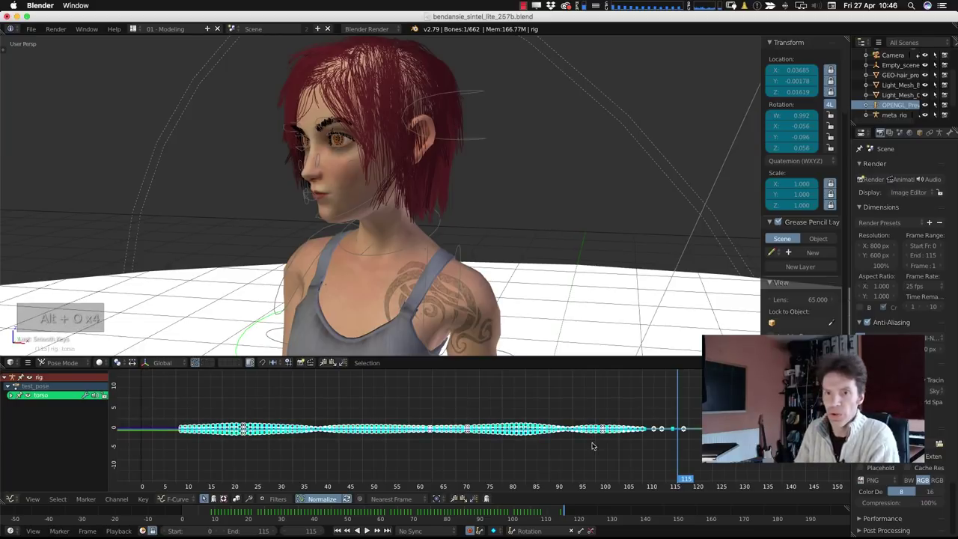
{"action": "right_click", "coordinate": [436, 234]}
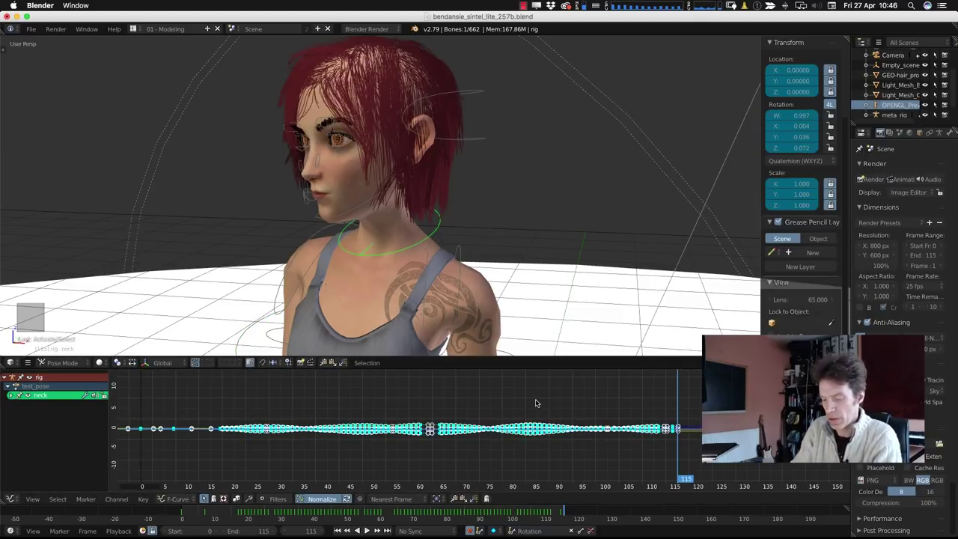
- Smooth the neck rotation keys and replay the idle animation from frame 0
{"action": "key", "text": "alt+o"}
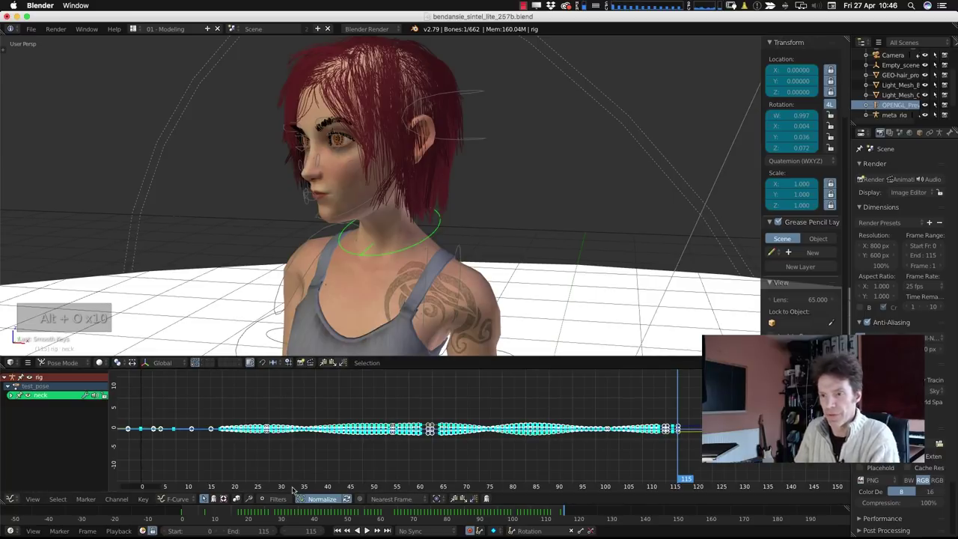
{"action": "left_click", "coordinate": [182, 514]}
{"action": "key", "text": "alt+a"}
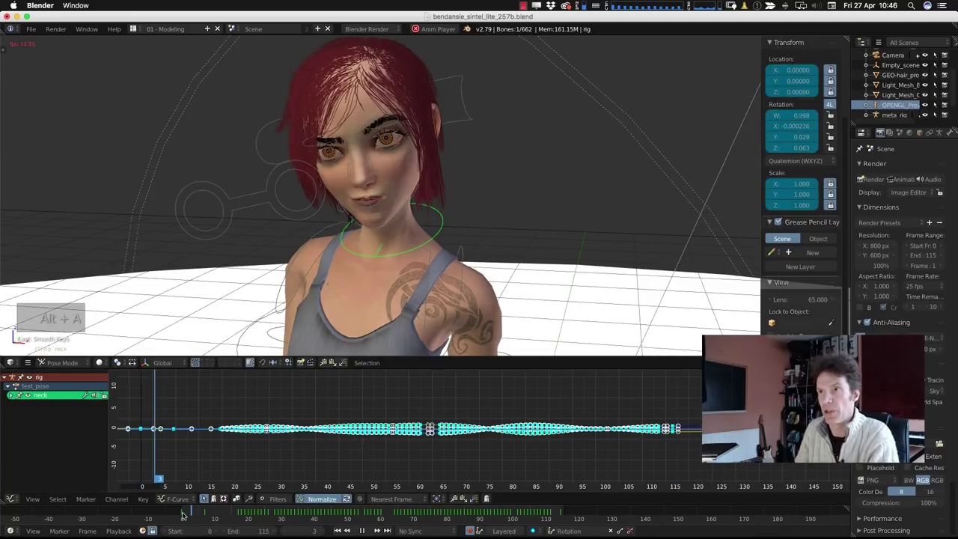